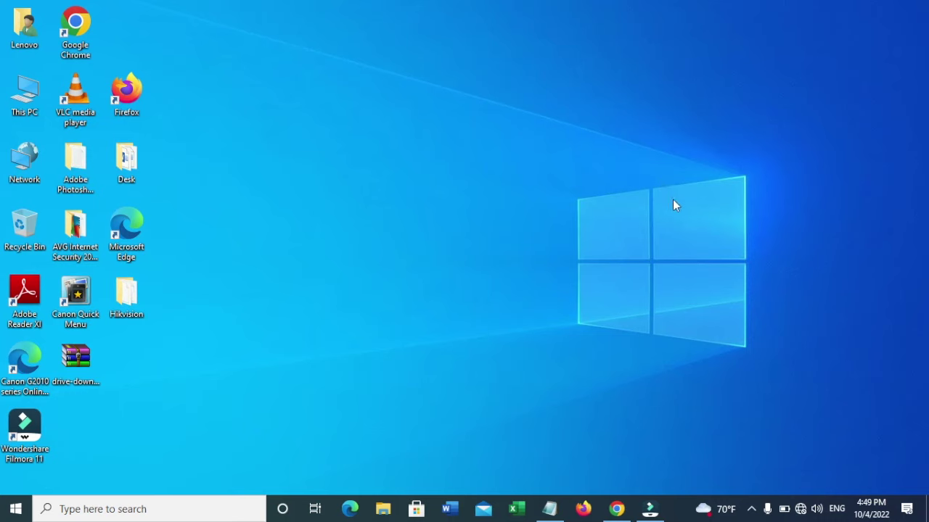
Step: Reach the Ethernet adapter's Properties via Network and Sharing Center and Ethernet Status
left_click(801, 508)
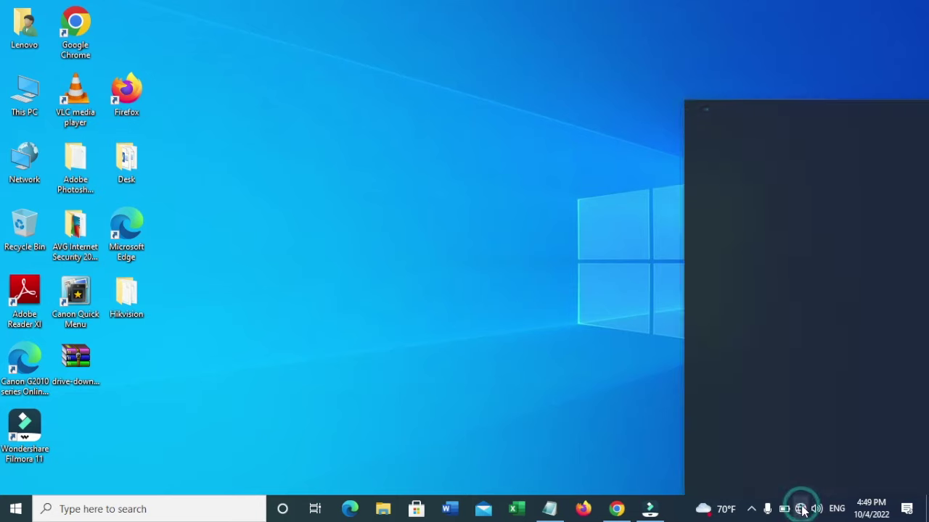
left_click(767, 130)
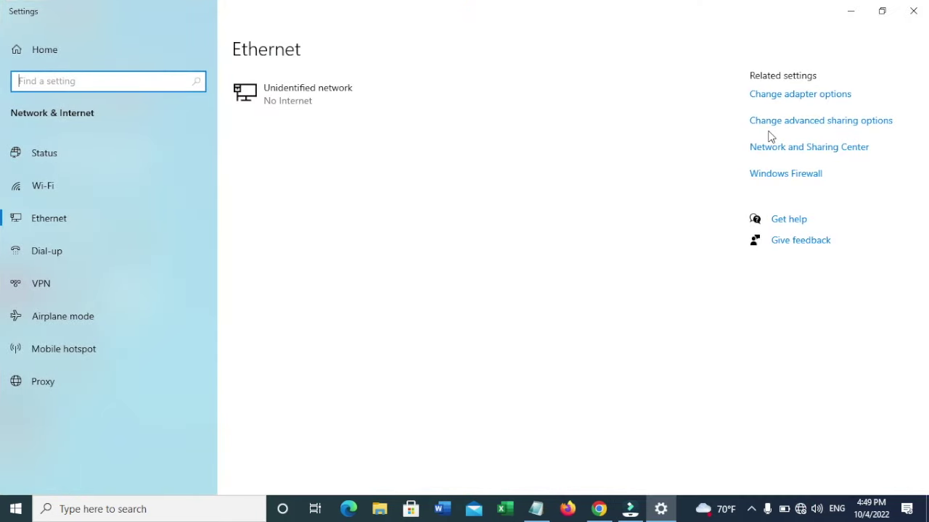
left_click(755, 150)
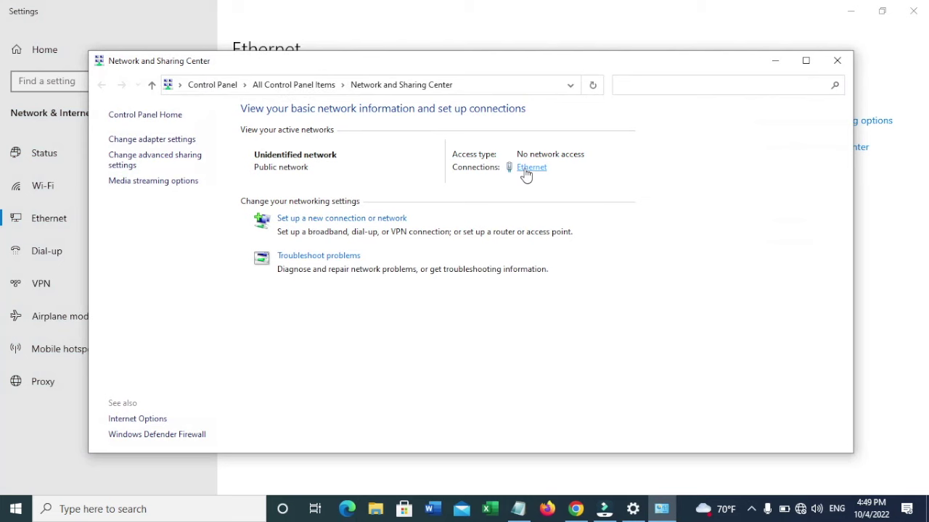
left_click(524, 171)
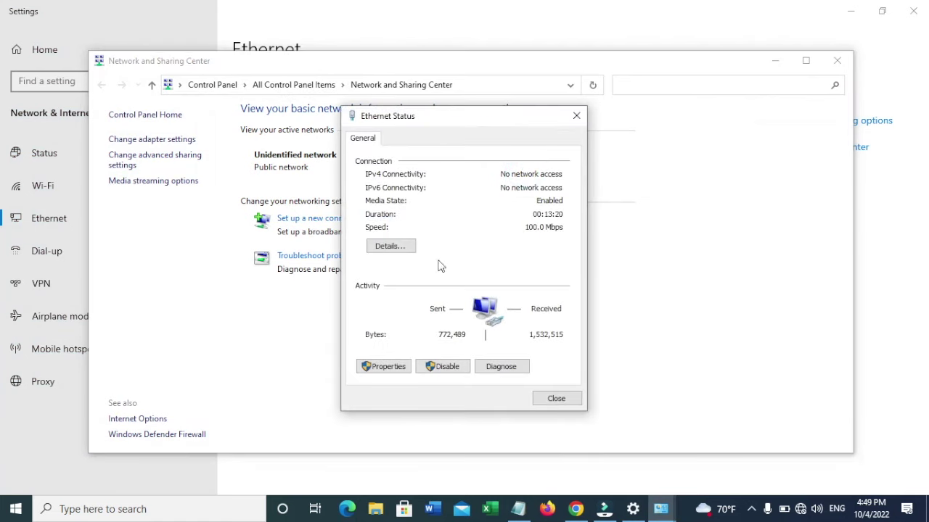
left_click(388, 371)
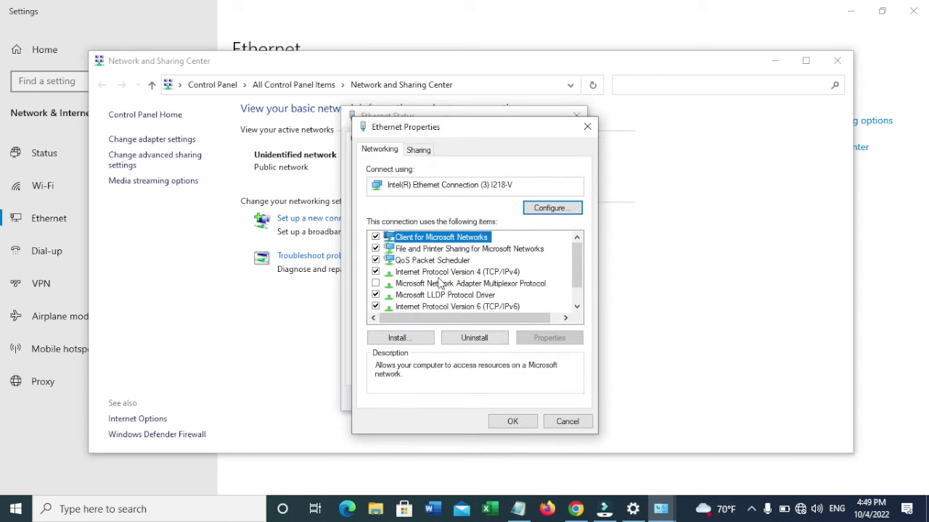
Step: In Internet Protocol Version 4 (TCP/IPv4) properties, choose 'Use the following IP address'
left_click(440, 283)
double_click(447, 272)
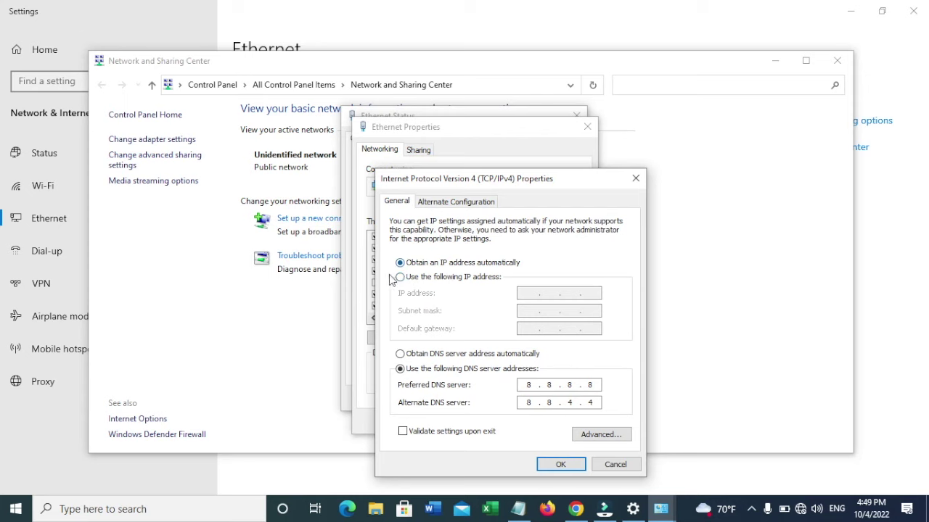
left_click(466, 282)
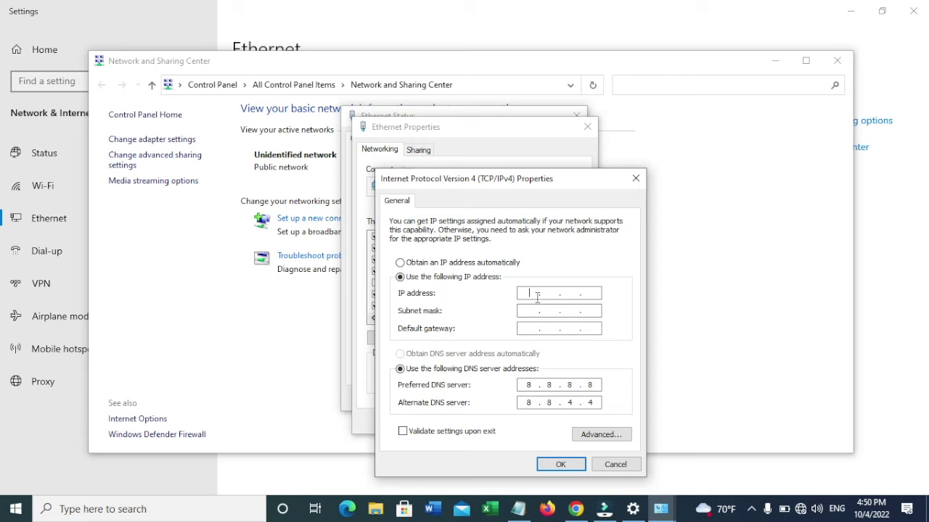
Step: Enter IP address 192.168.1.100 with subnet mask 255.255.255.0
type("192 . 168 . 1 .")
type("100")
key("Tab")
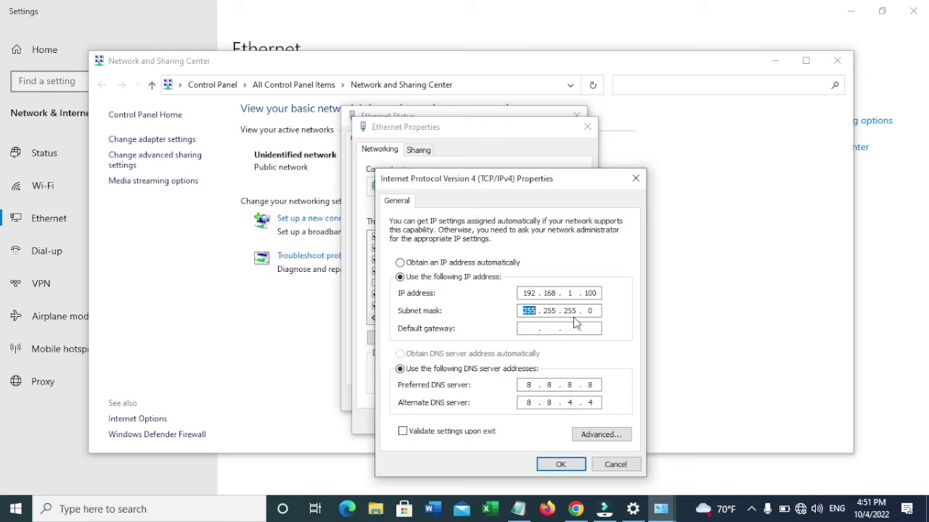
left_click(529, 330)
Step: Confirm the IPv4 settings and close the Ethernet and Network and Sharing Center windows
left_click(557, 463)
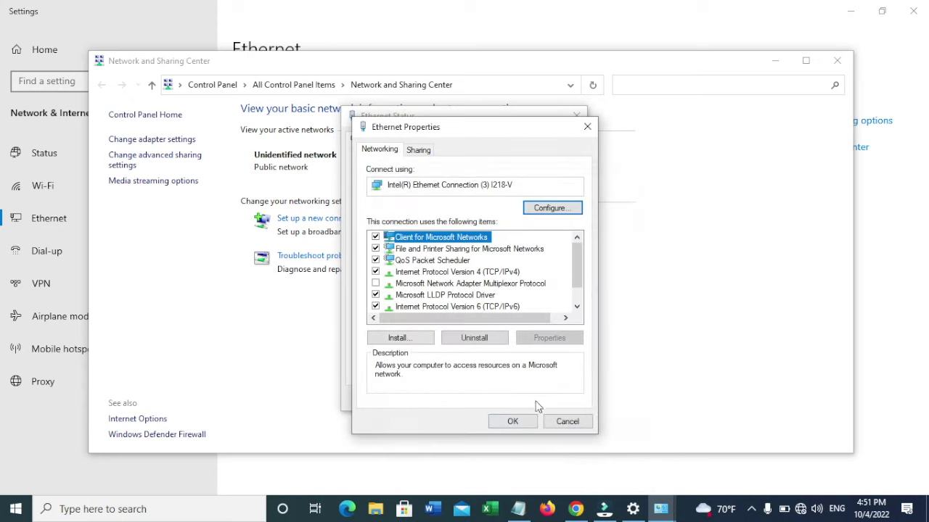
left_click(530, 426)
left_click(548, 396)
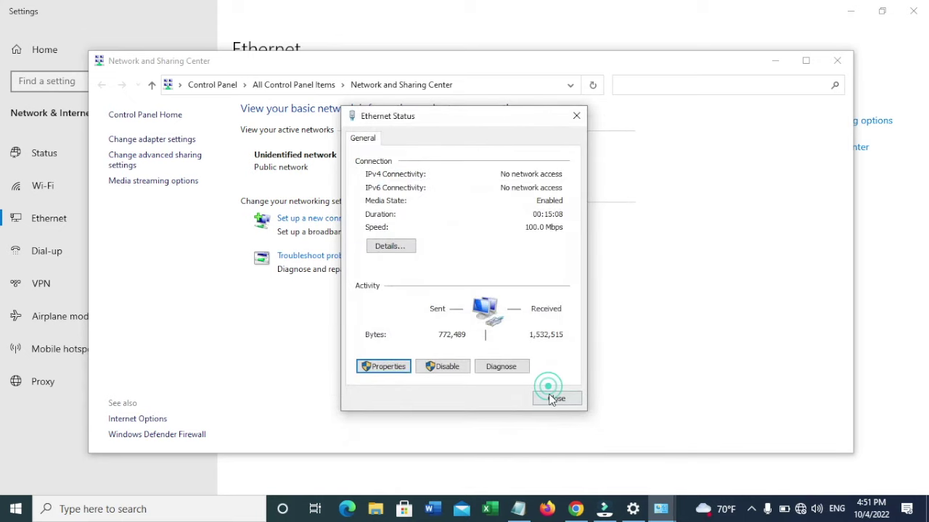
left_click(837, 58)
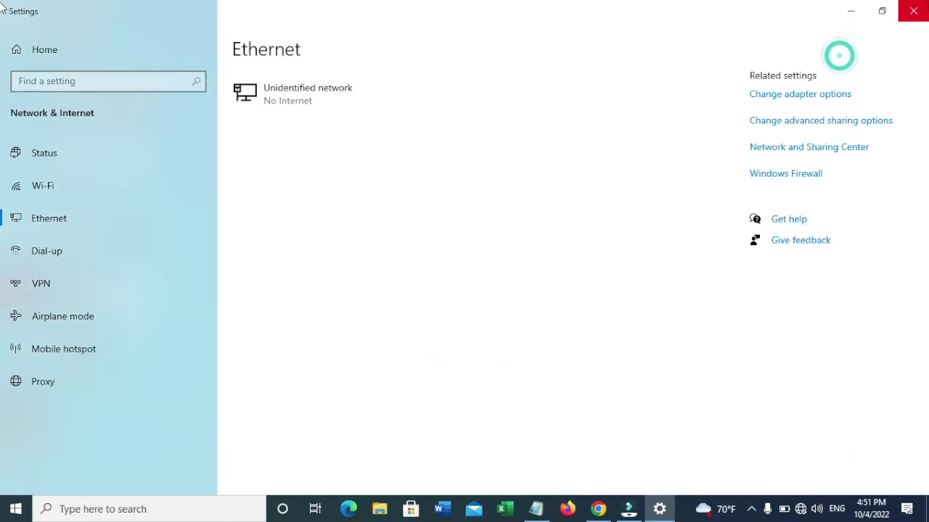
Step: Close the network settings window and dismiss Firefox's default-browser prompt
left_click(913, 10)
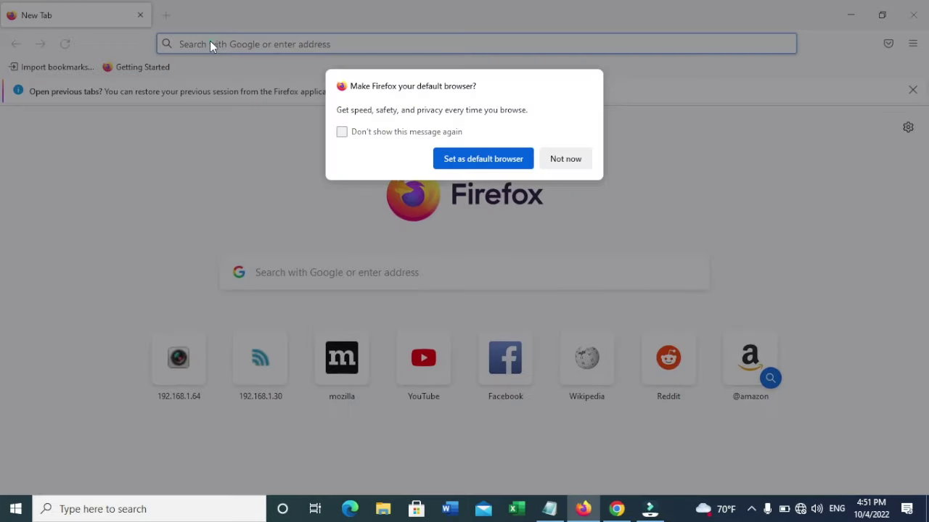
left_click(209, 41)
left_click(578, 159)
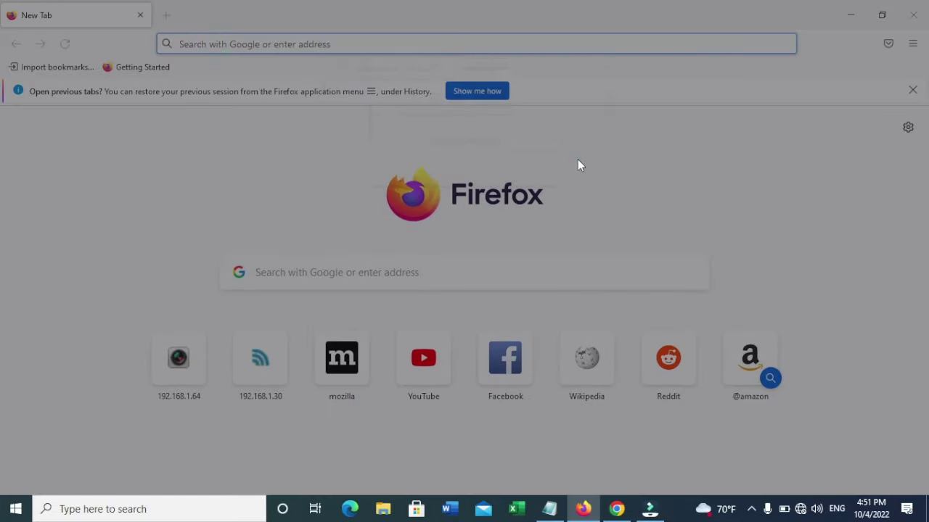
Step: Go to 192.168.1.20 and accept the self-signed certificate risk to reach the login page
left_click(464, 44)
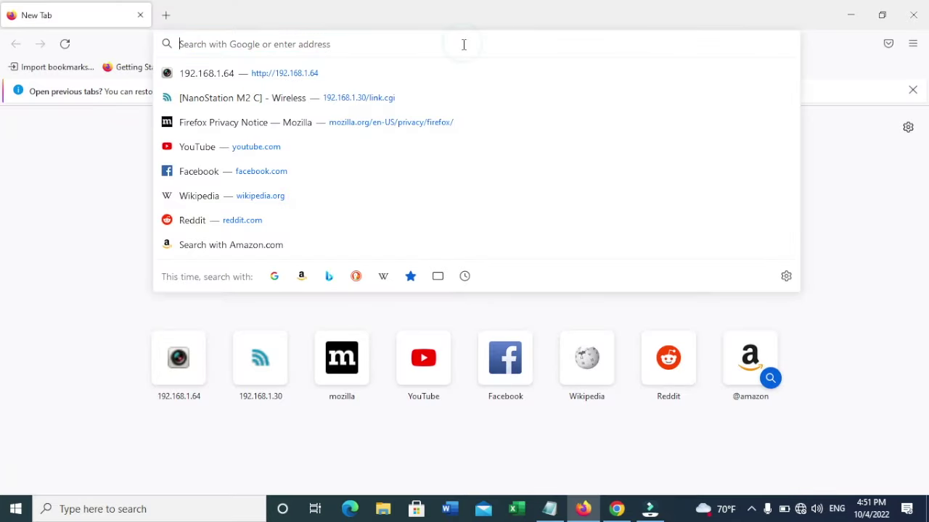
type("192.168")
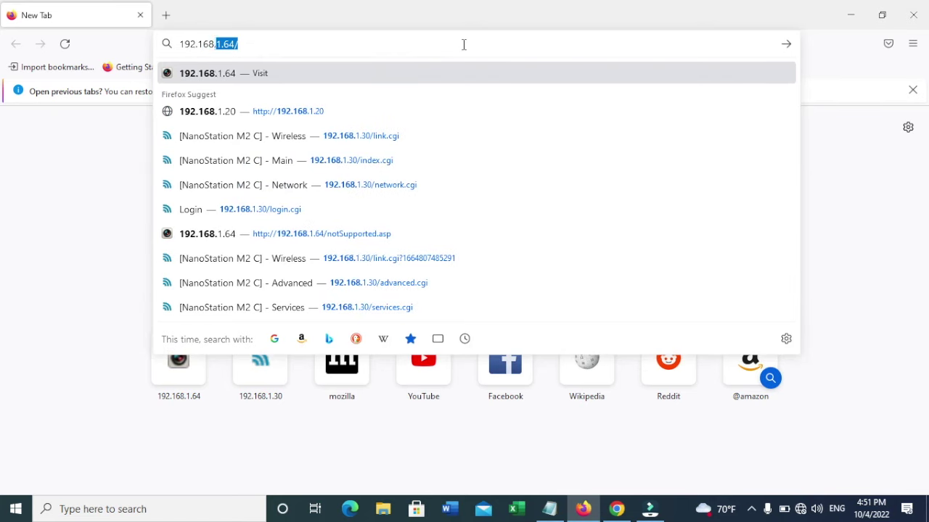
type(".1.20")
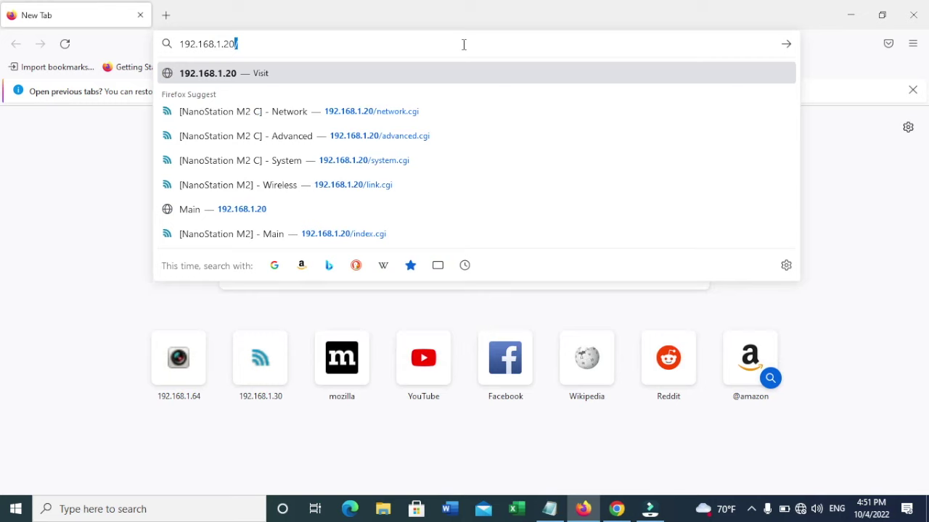
key("Return")
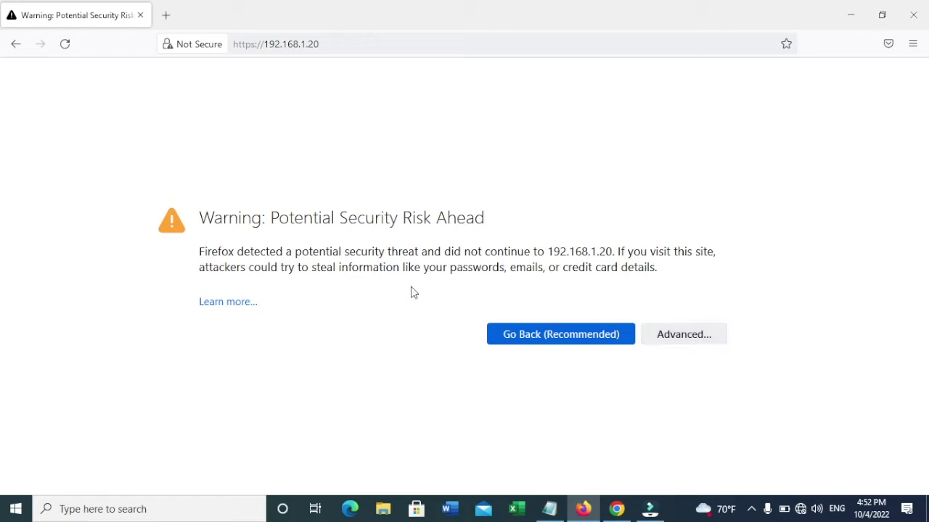
left_click(695, 335)
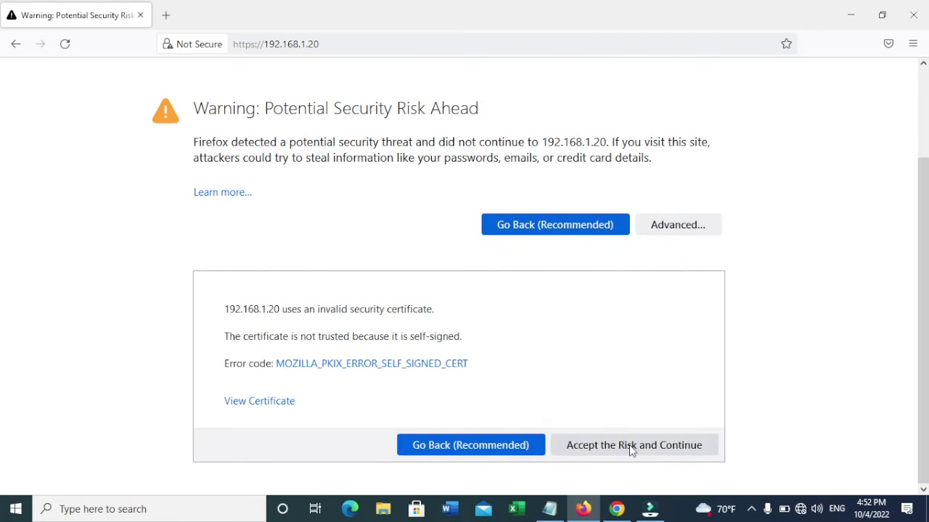
left_click(629, 444)
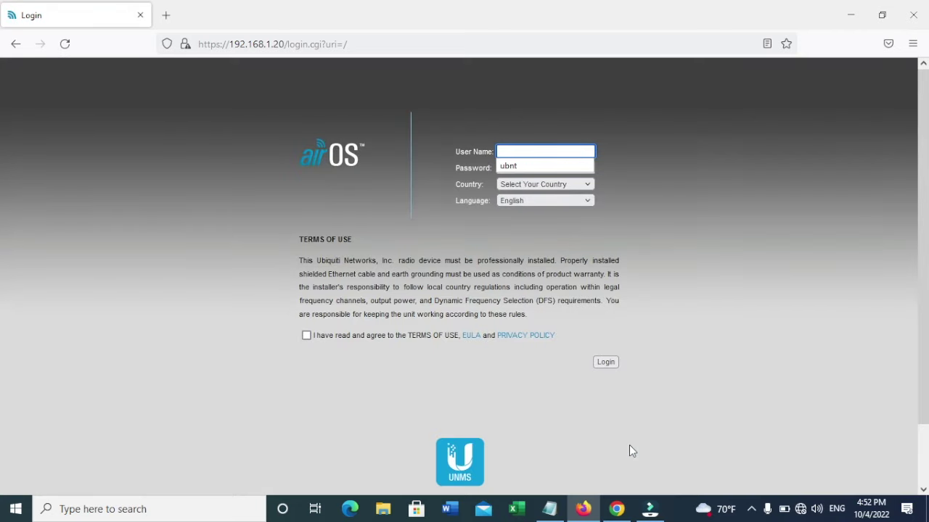
Step: Enter the default administrator user name on the airOS login page
left_click(709, 291)
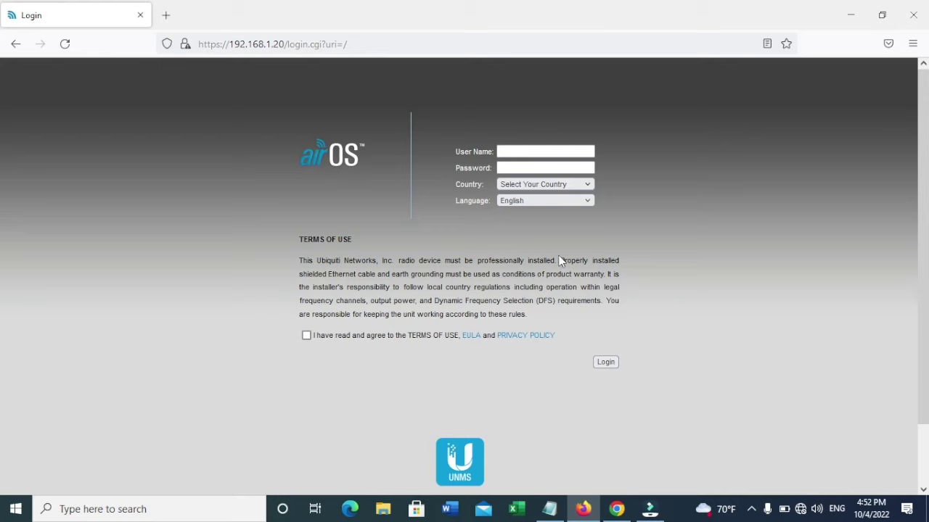
left_click(545, 151)
left_click(545, 149)
type("u")
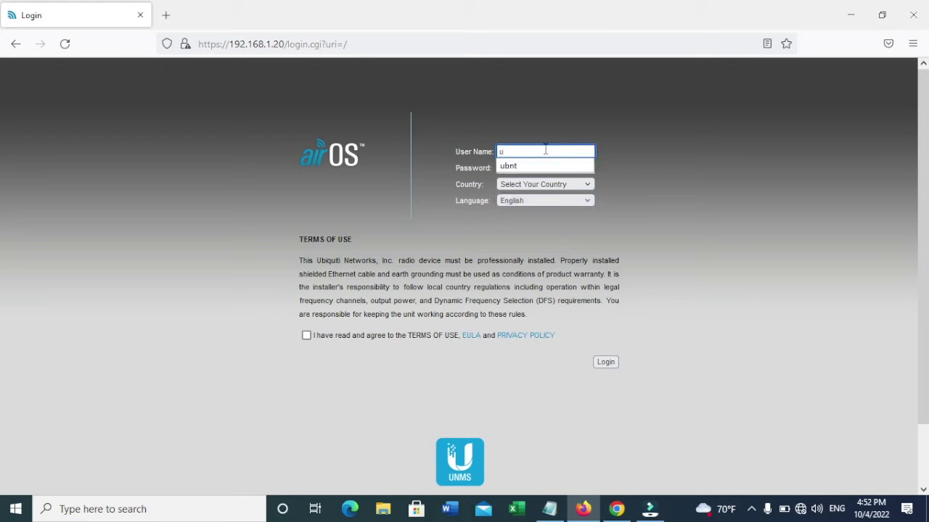
type("bnt")
key("Tab")
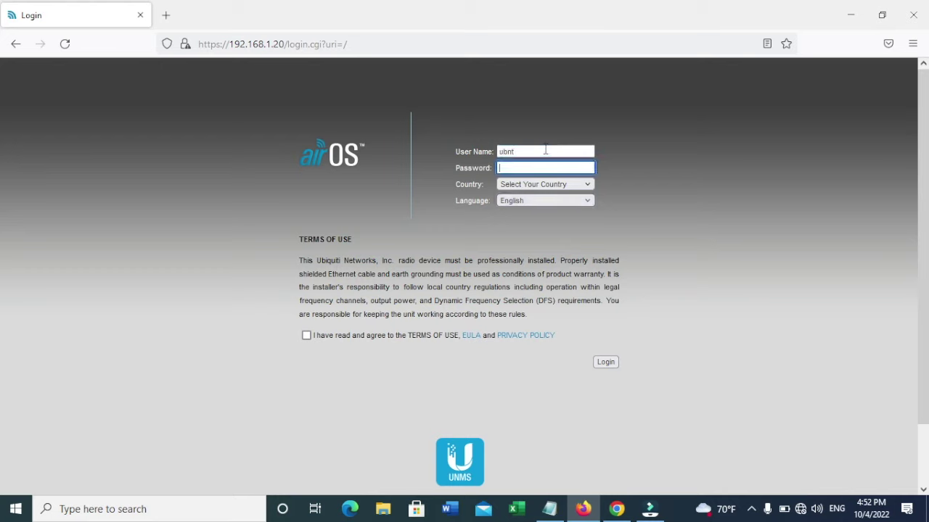
type("ubnt")
Step: Set the login Country to United States
key("Tab")
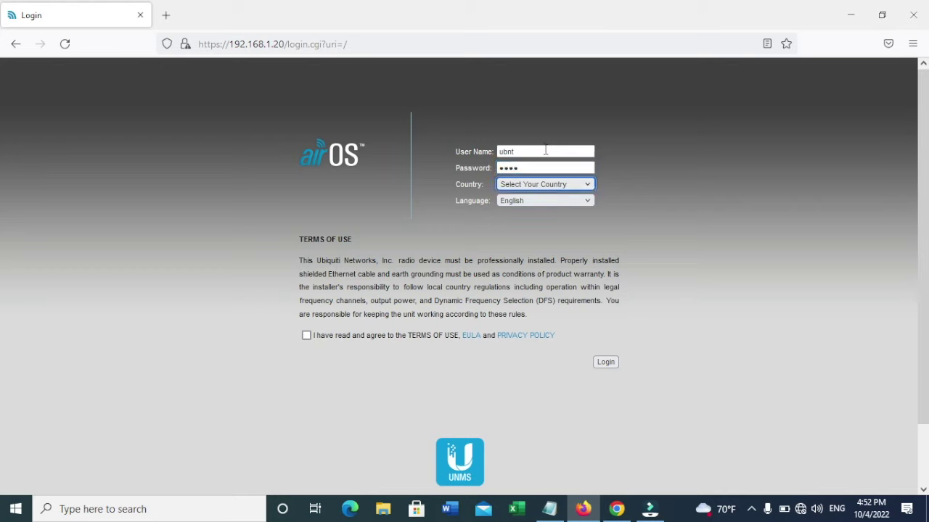
type("un")
key("Down")
key("Down")
key("Down")
key("Up")
key("Tab")
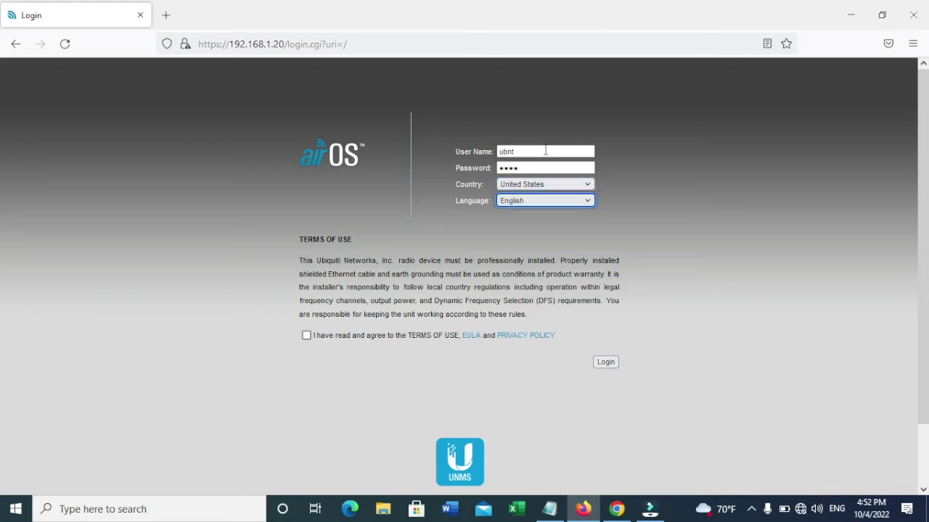
Step: Agree to the terms of use, log in, and save the login in Firefox
left_click(307, 337)
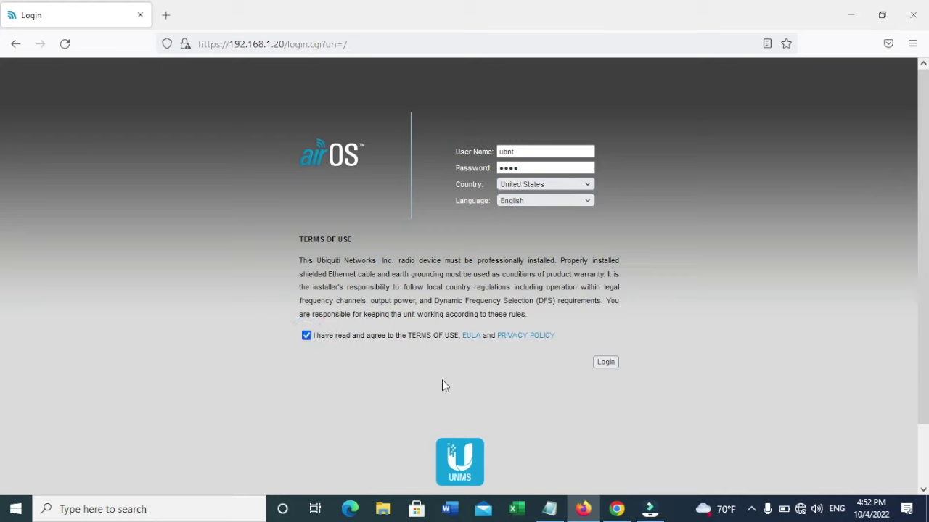
left_click(605, 363)
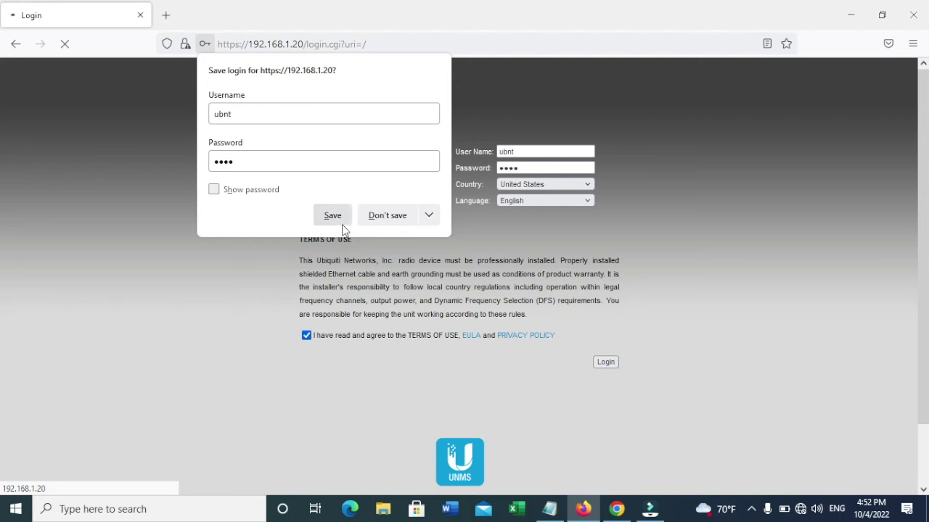
left_click(341, 220)
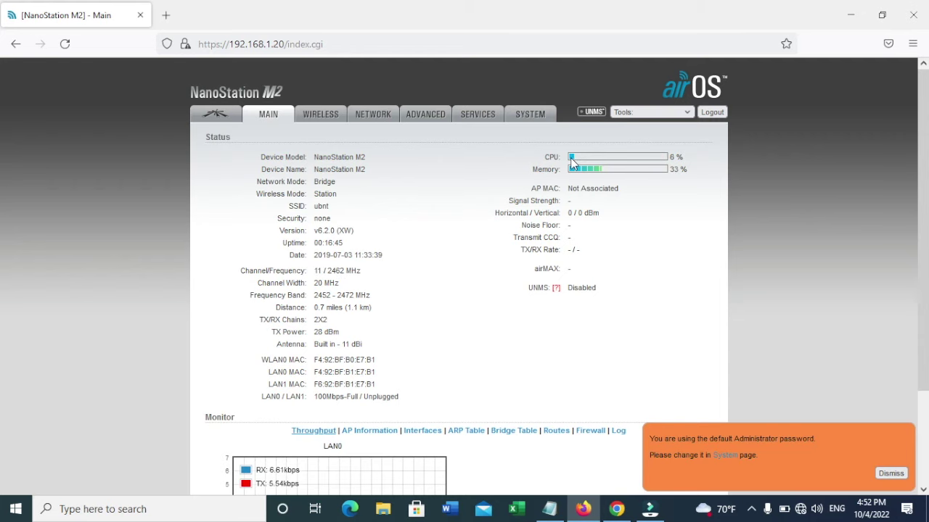
Step: Go to the System page and reveal the administrator password change fields
left_click(549, 116)
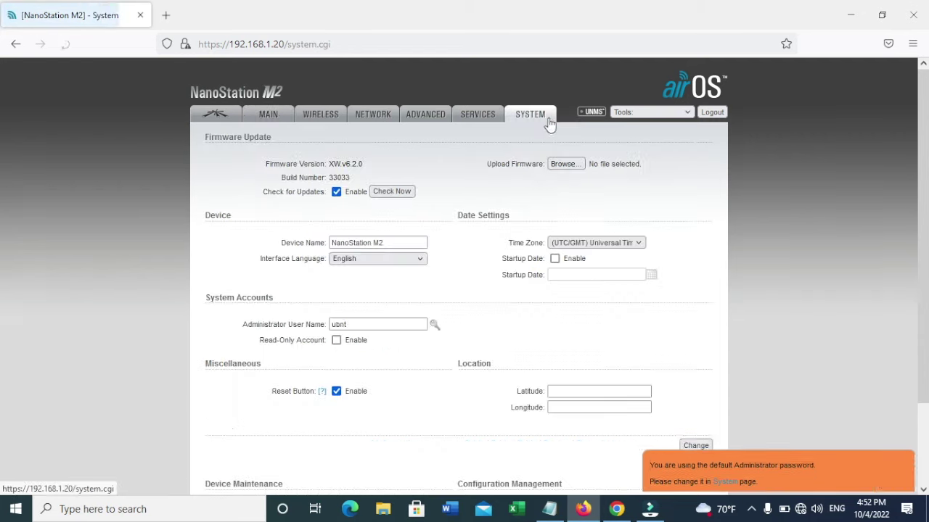
scroll(522, 221, "down", 2)
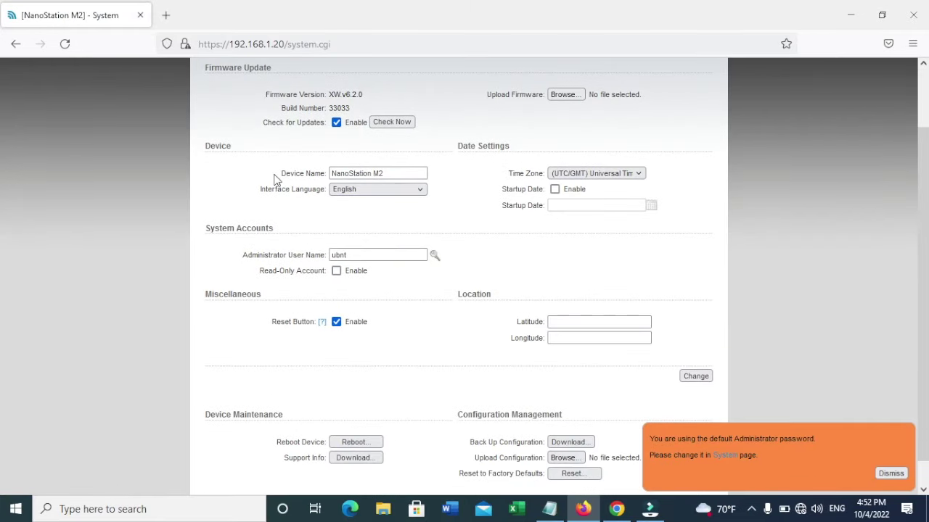
left_click(343, 254)
left_click(433, 257)
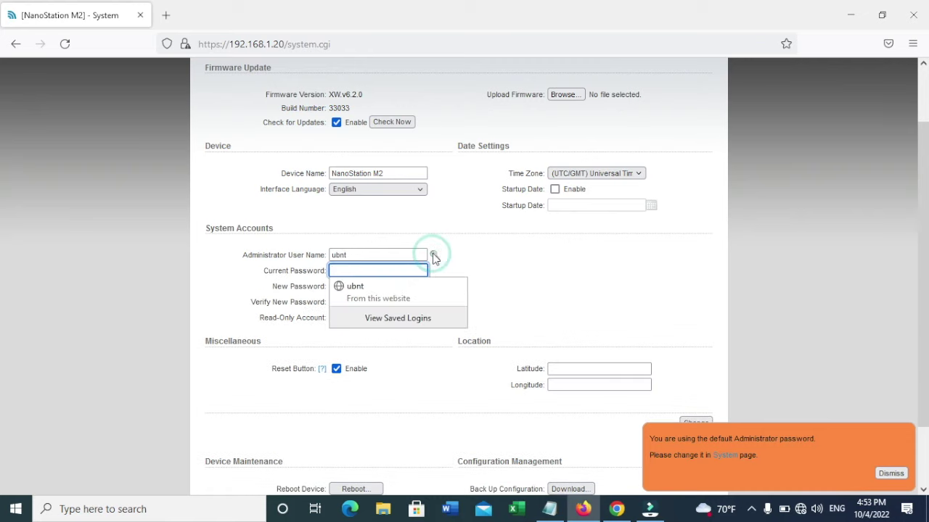
Step: Enter the current and new administrator passwords and submit the change
left_click(394, 270)
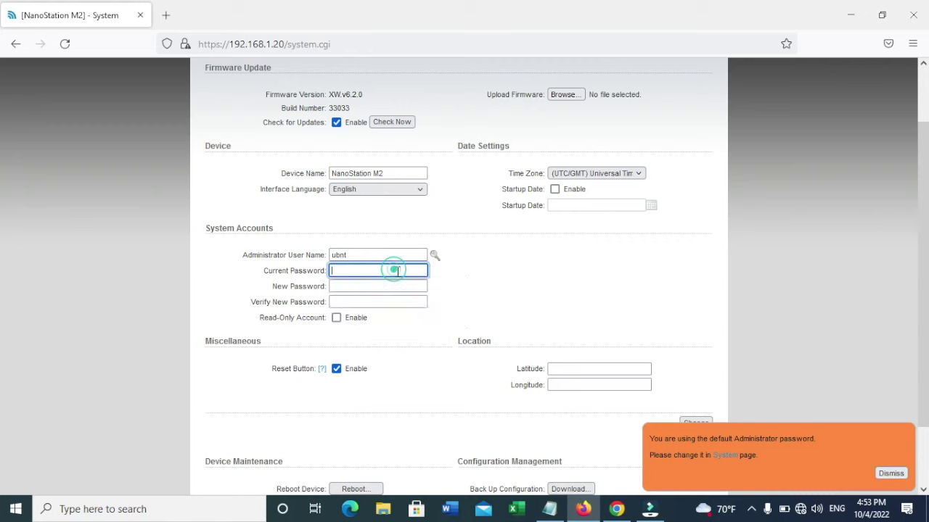
type("ubnt")
key("Tab")
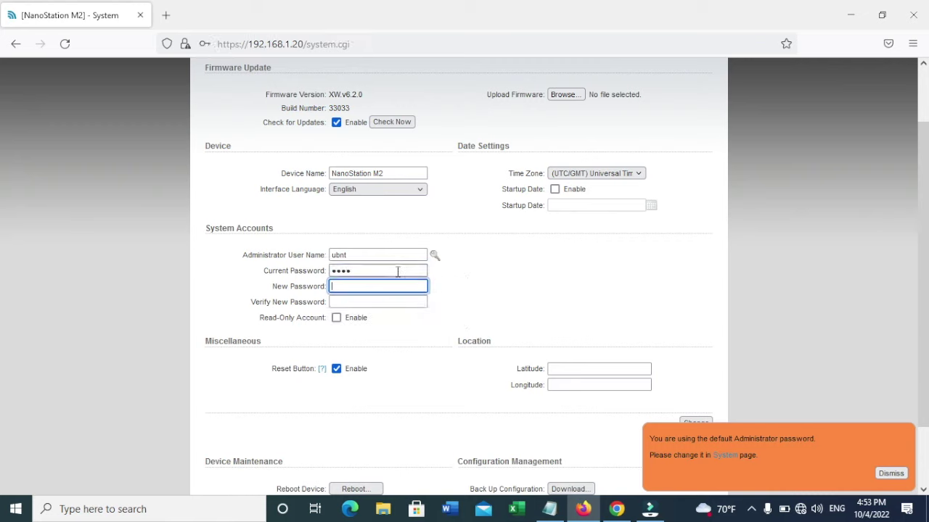
type("ubnt123")
left_click(376, 301)
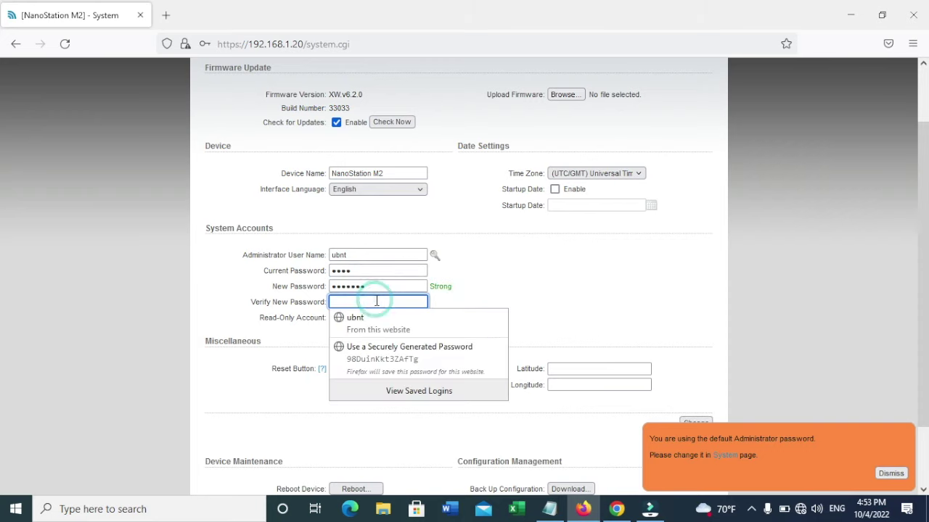
type("ubnt123")
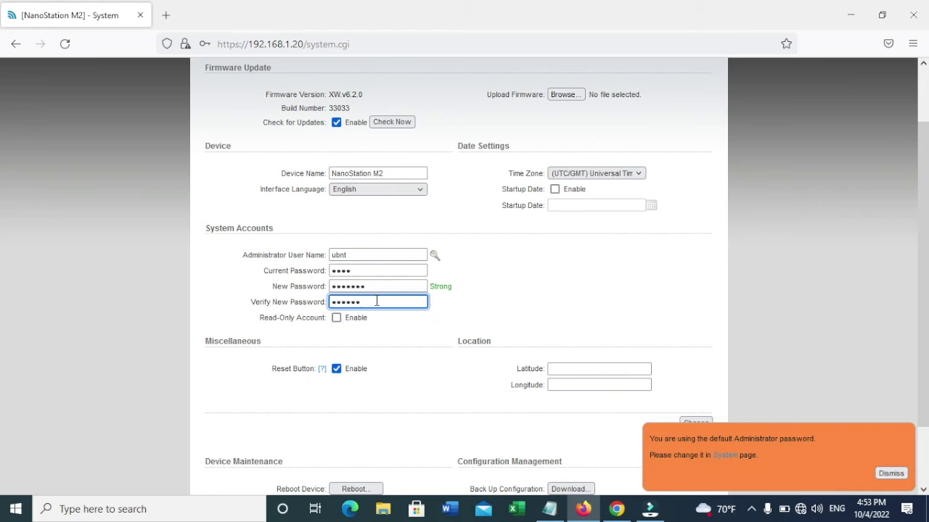
scroll(376, 303, "down", 1)
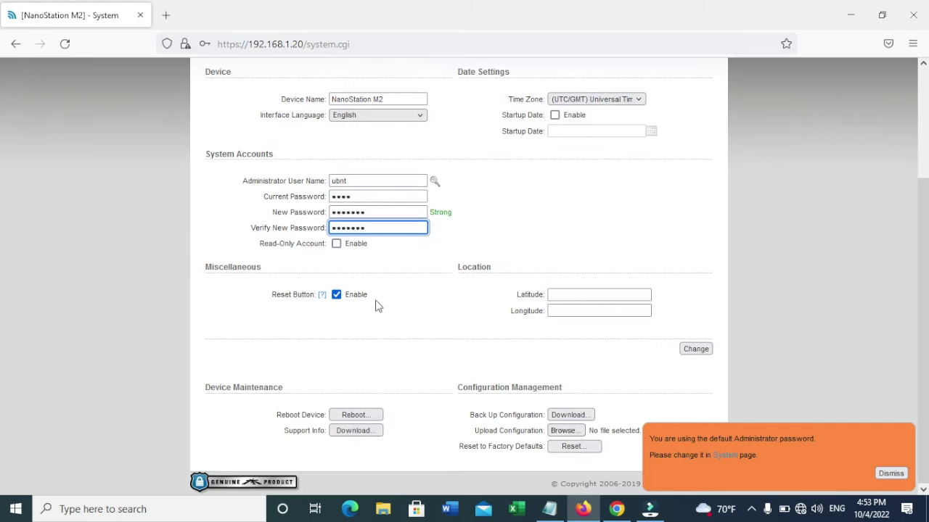
left_click(699, 354)
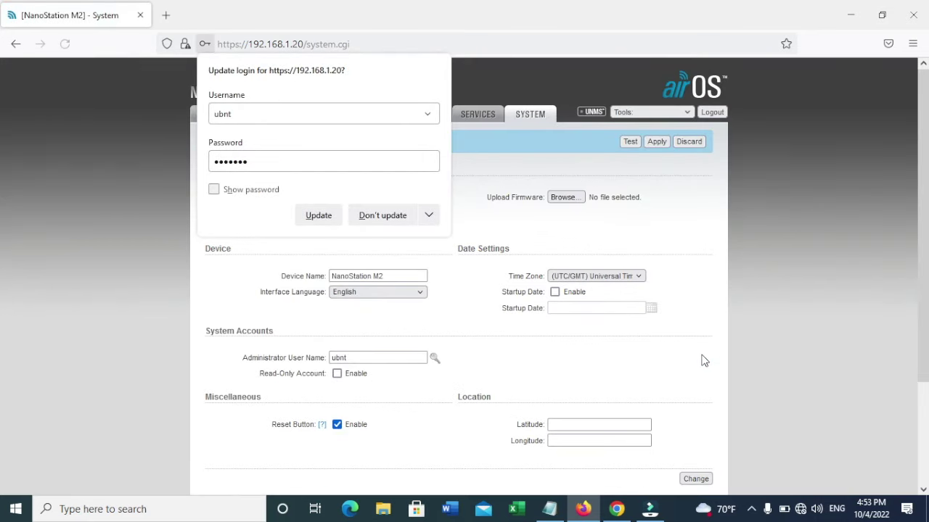
Step: Decline the saved-login update, set Management IP to DHCP with fallback 192.168.1.20, and save
left_click(382, 217)
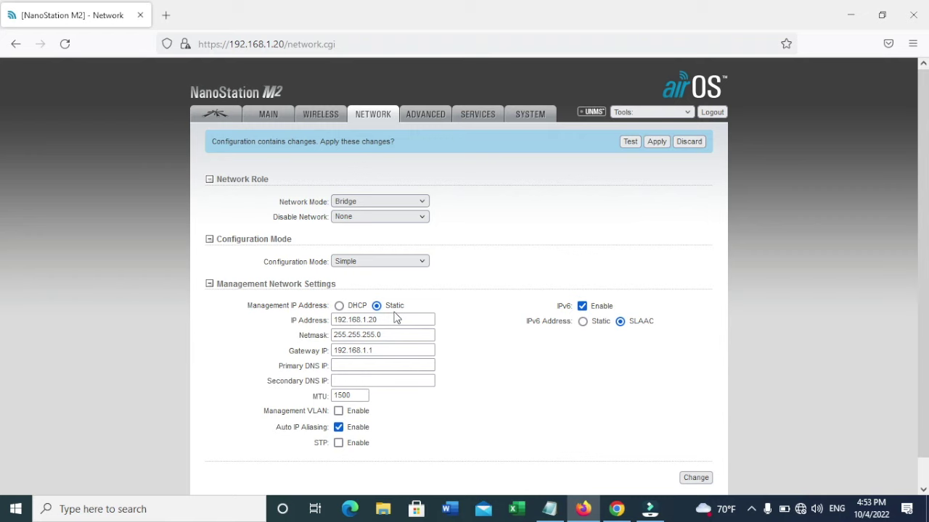
left_click(383, 320)
left_click(370, 320)
left_click(338, 305)
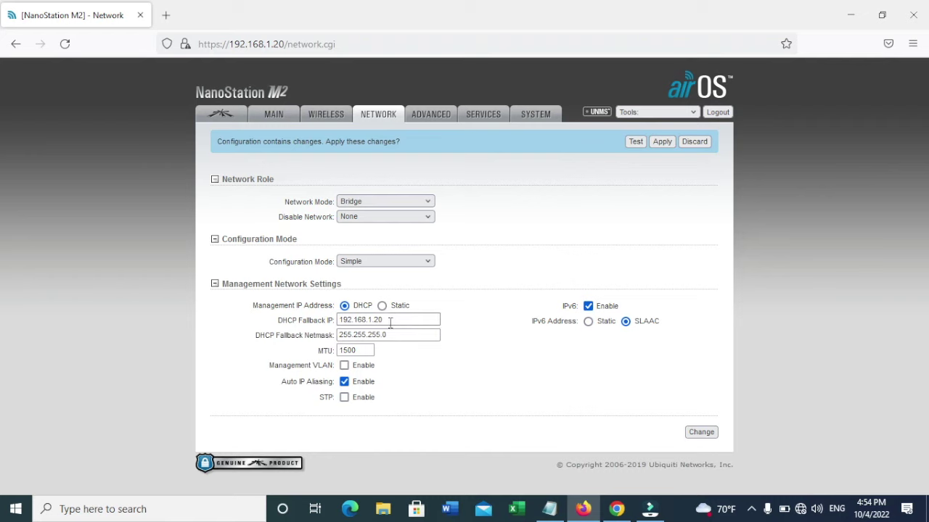
left_click(389, 324)
left_click(389, 324)
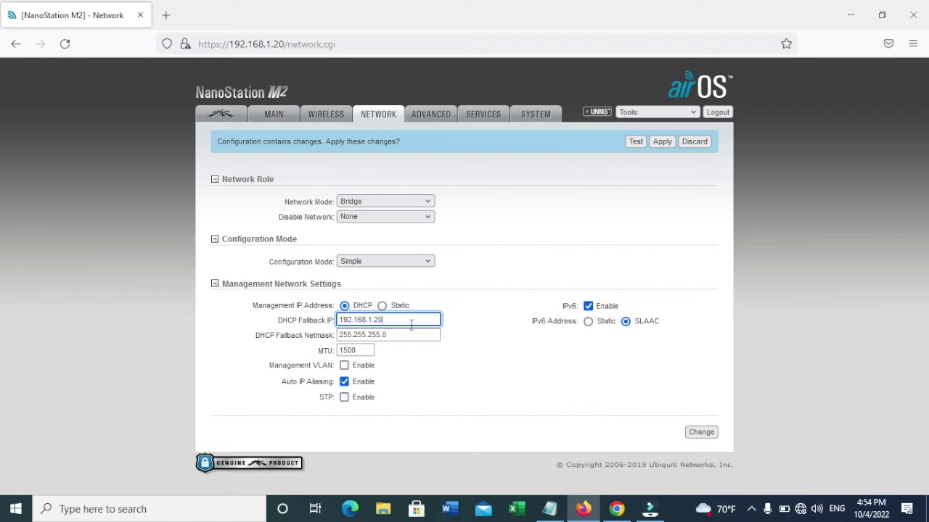
left_click(693, 438)
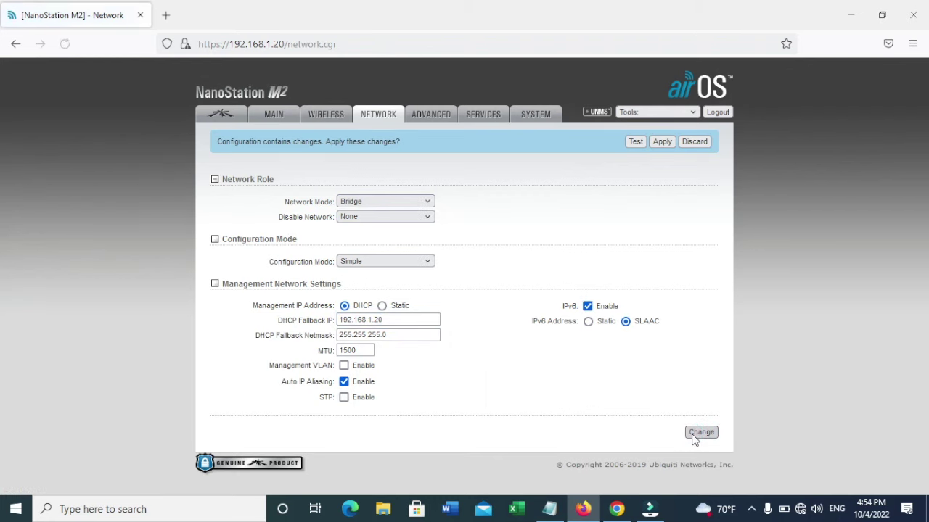
Step: On the Wireless page, set Wireless Mode to Access Point and replace SSID ubnt with BGH A
left_click(341, 118)
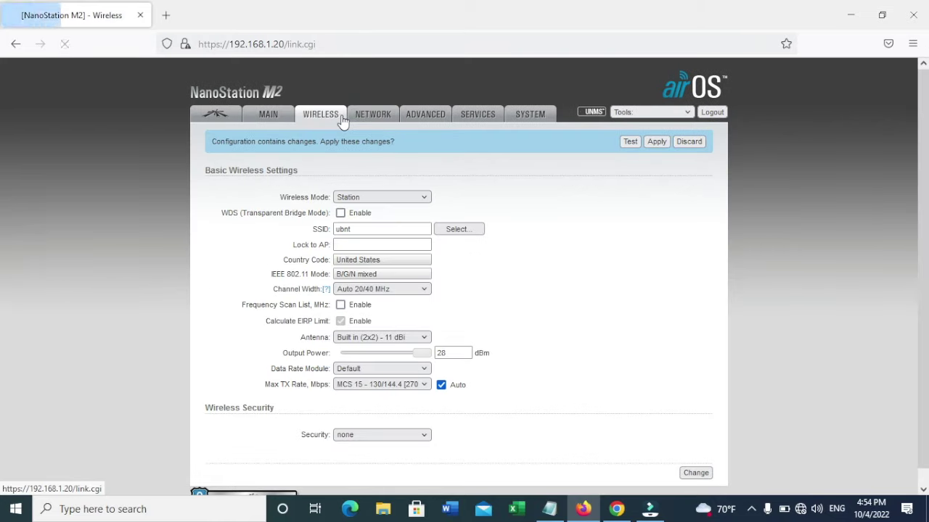
left_click(359, 198)
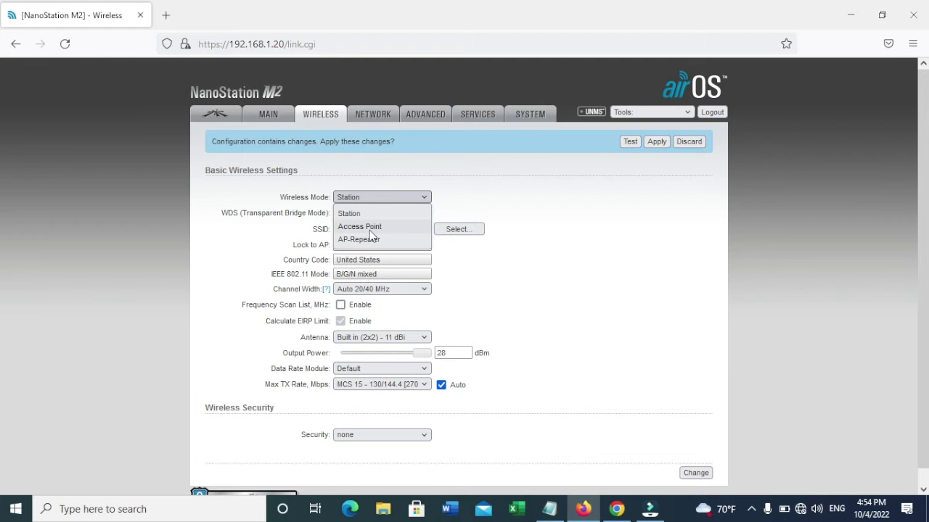
left_click(370, 230)
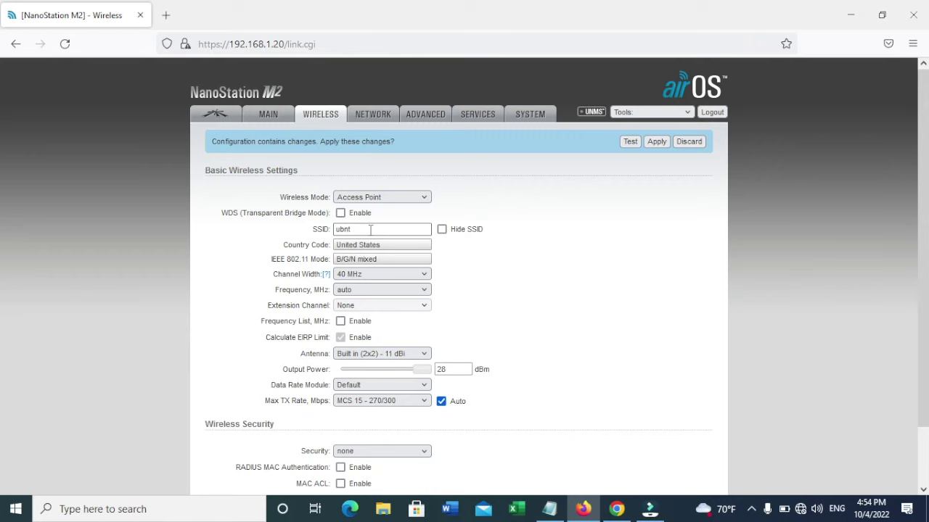
double_click(370, 230)
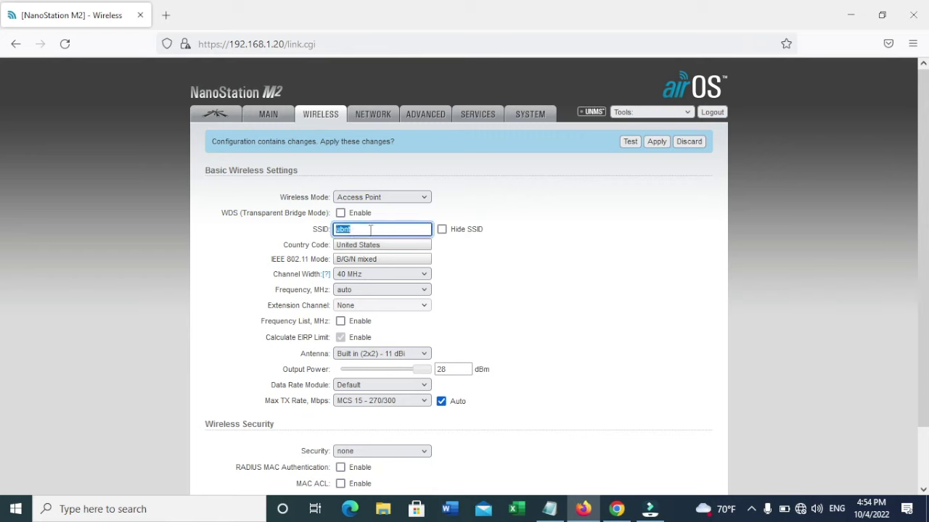
type("BGH")
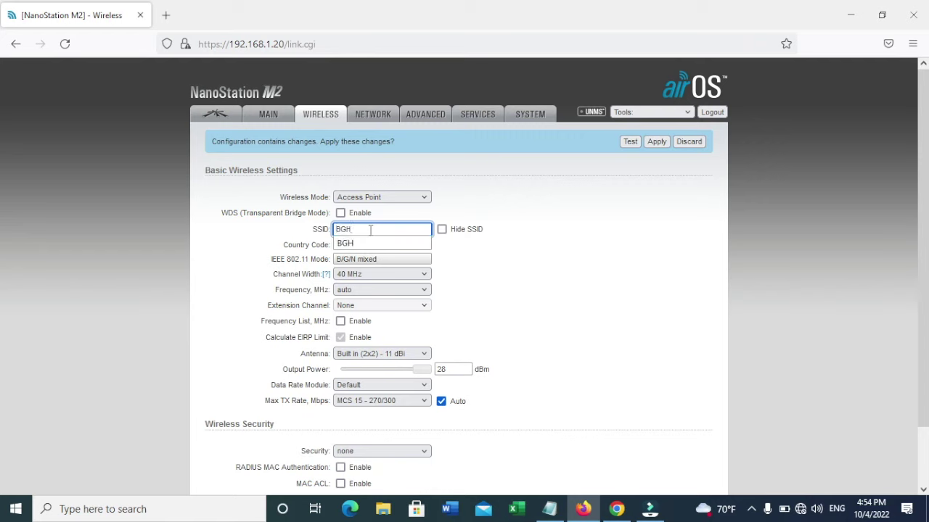
type(" A")
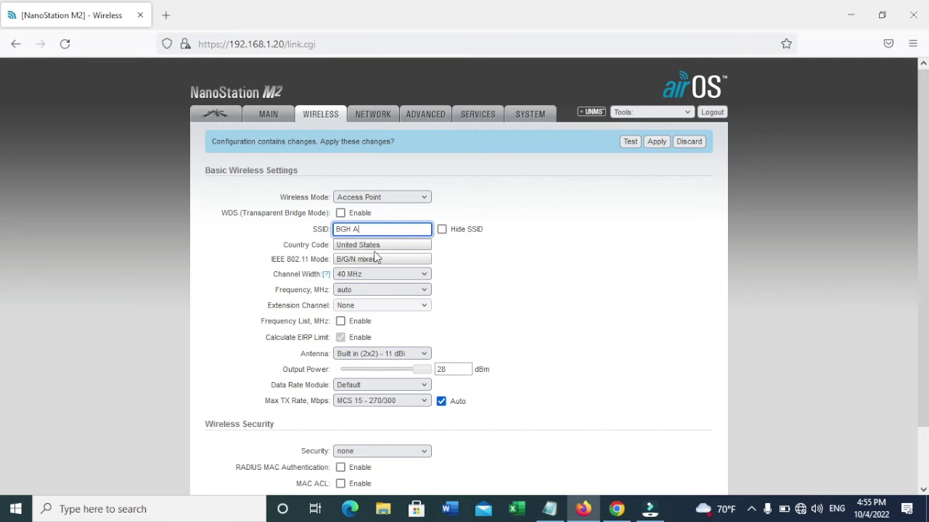
Step: Choose 20 MHz Channel Width and dismiss Firefox's save-login popup
left_click(359, 275)
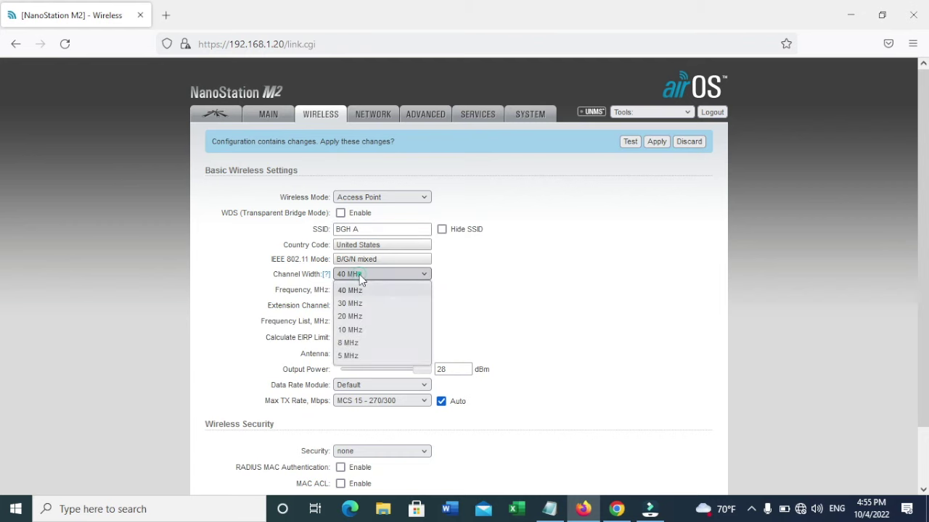
left_click(365, 316)
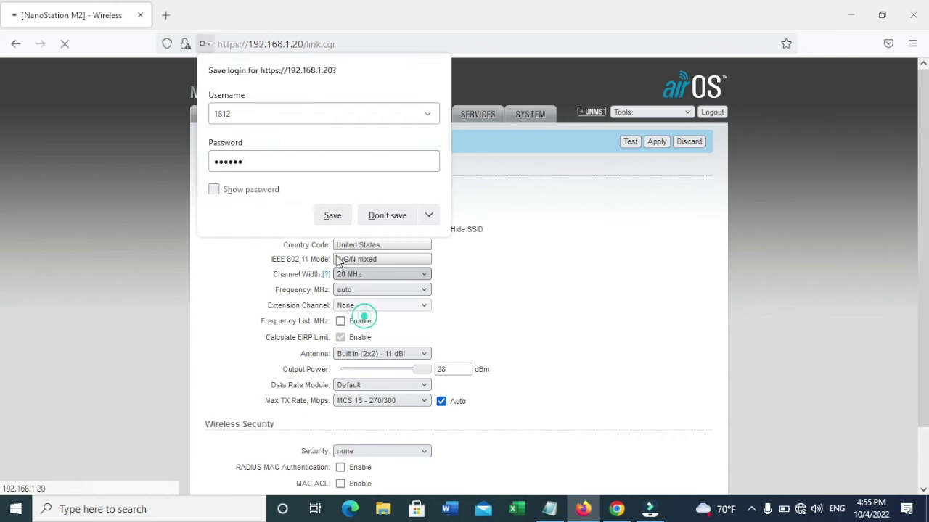
left_click(386, 215)
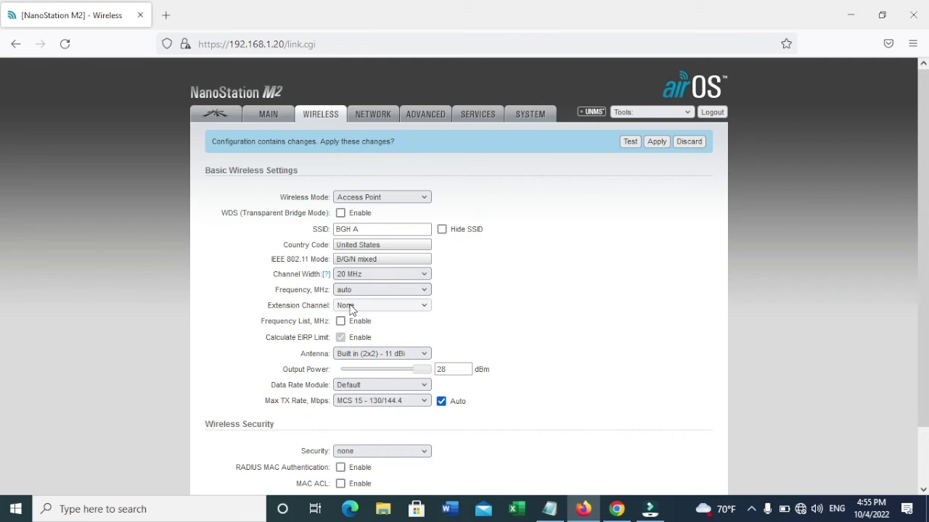
Step: Slide the Output Power down from 28 dBm to 20 dBm
scroll(351, 334, "down", 2)
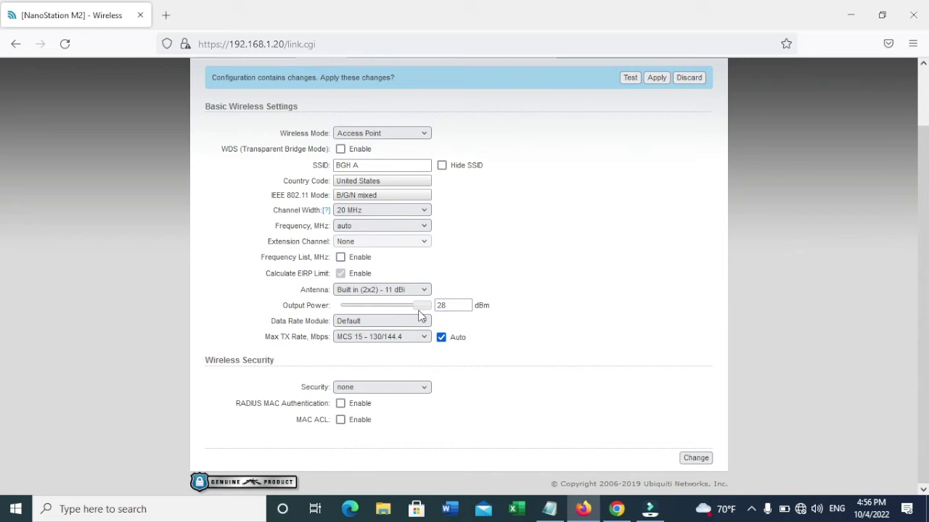
left_click_drag(419, 311, 401, 309)
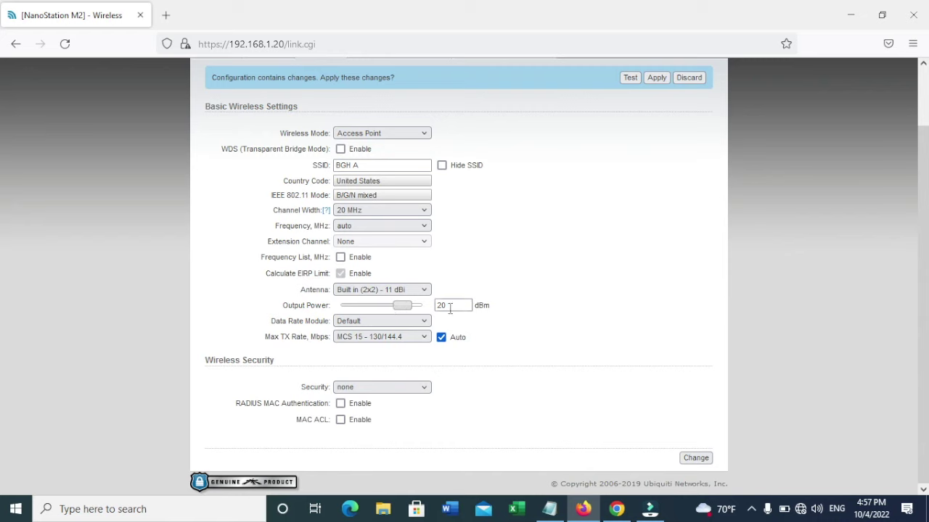
Step: Set wireless security to WPA2-AES with a preshared key, save it, and decline Firefox's password saving
left_click(381, 392)
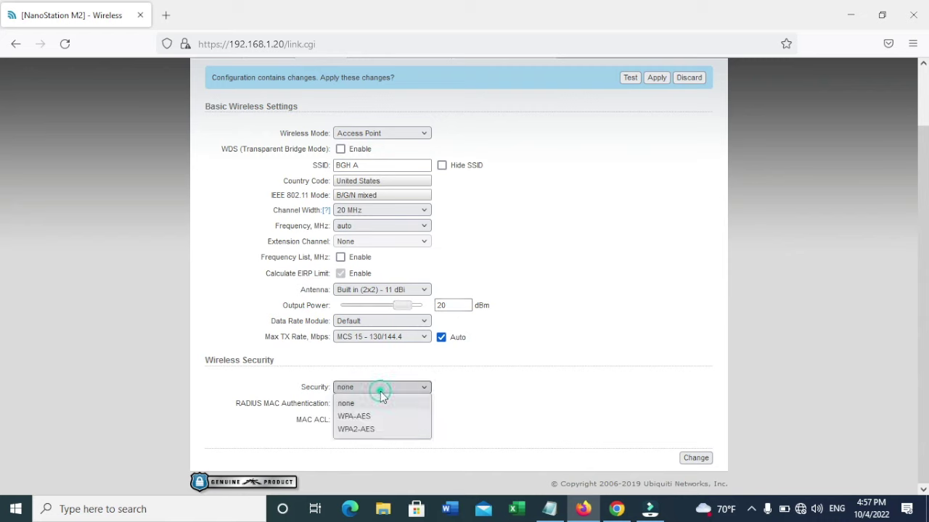
left_click(362, 429)
left_click(358, 422)
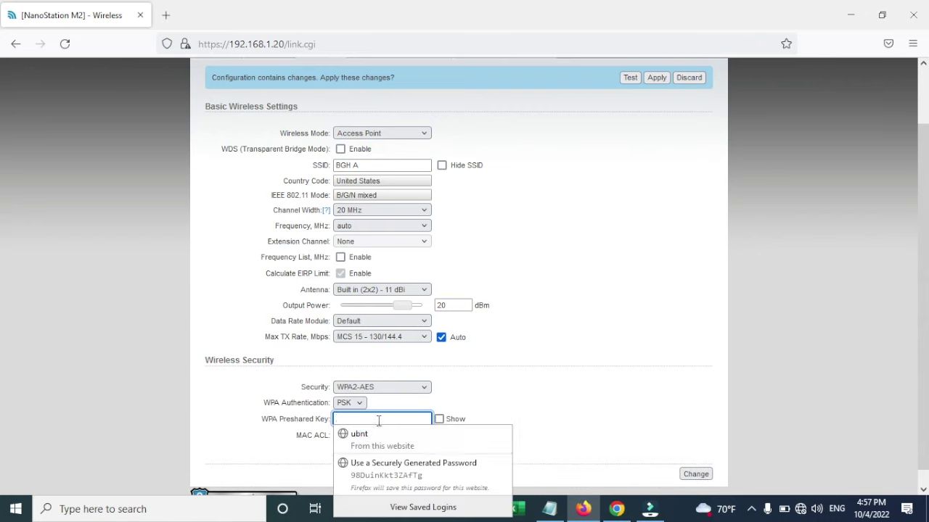
key("Escape")
type("a")
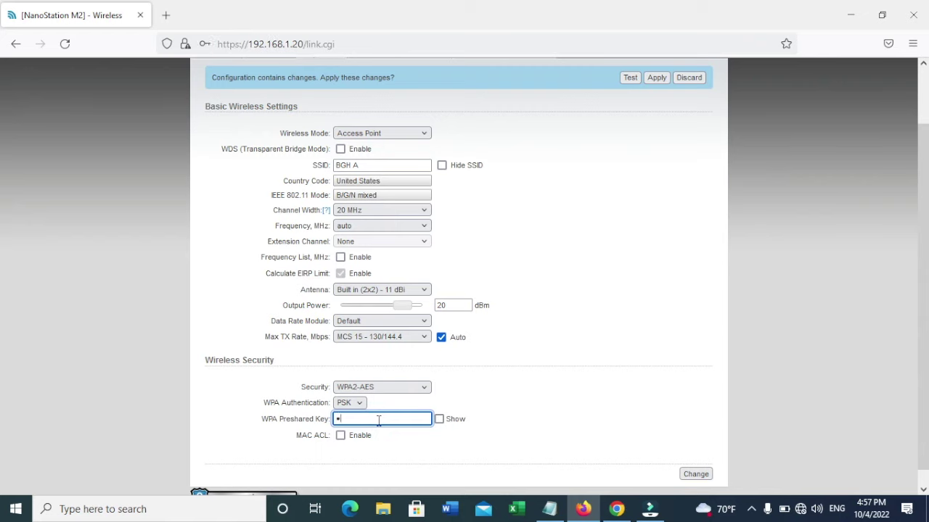
type("•••••••••")
left_click(705, 476)
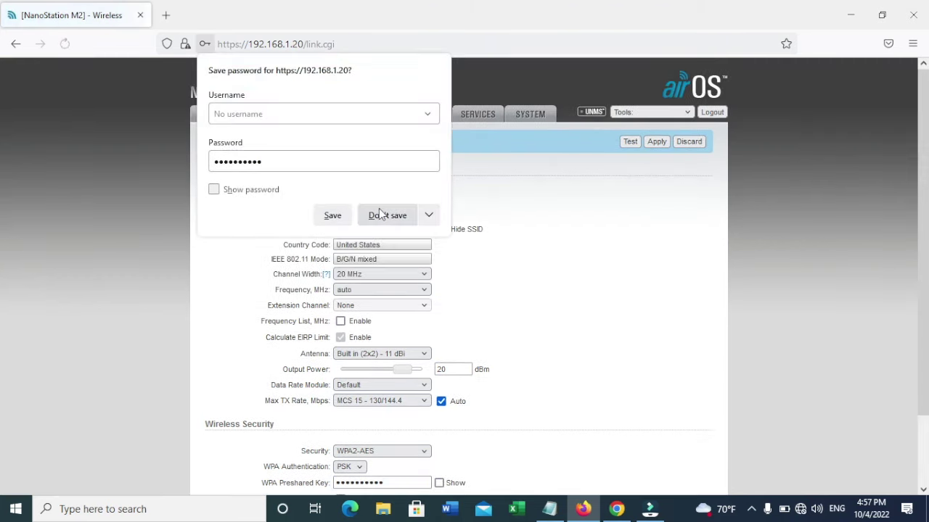
left_click(382, 214)
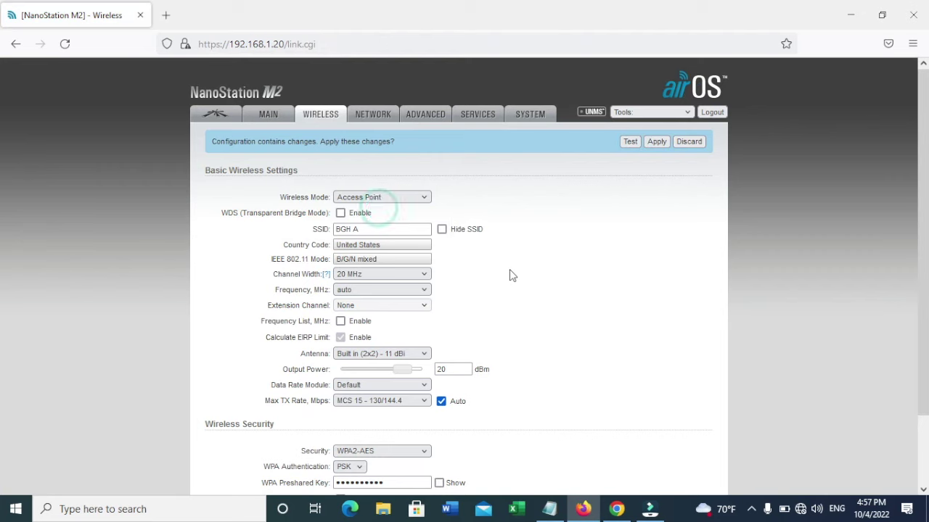
Step: Uncheck airMAX Enable on the airMAX page and save the change
left_click(217, 116)
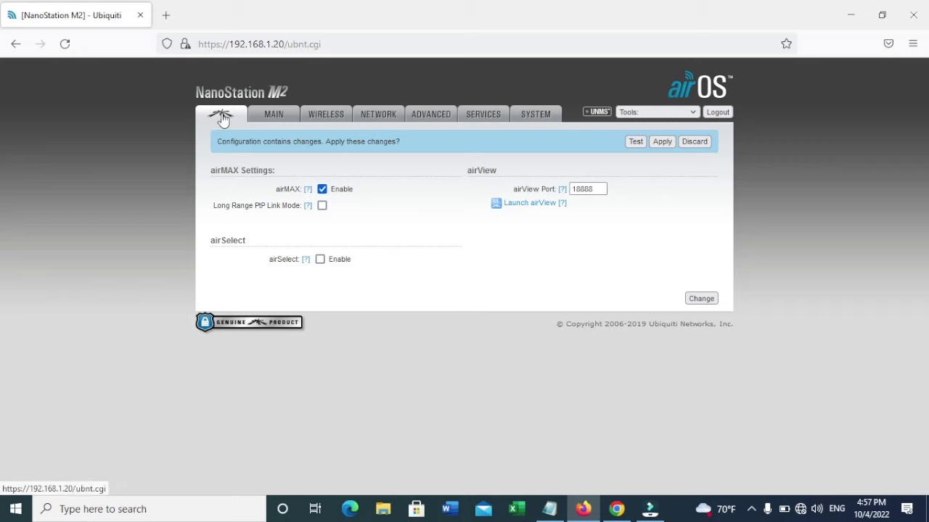
left_click(322, 189)
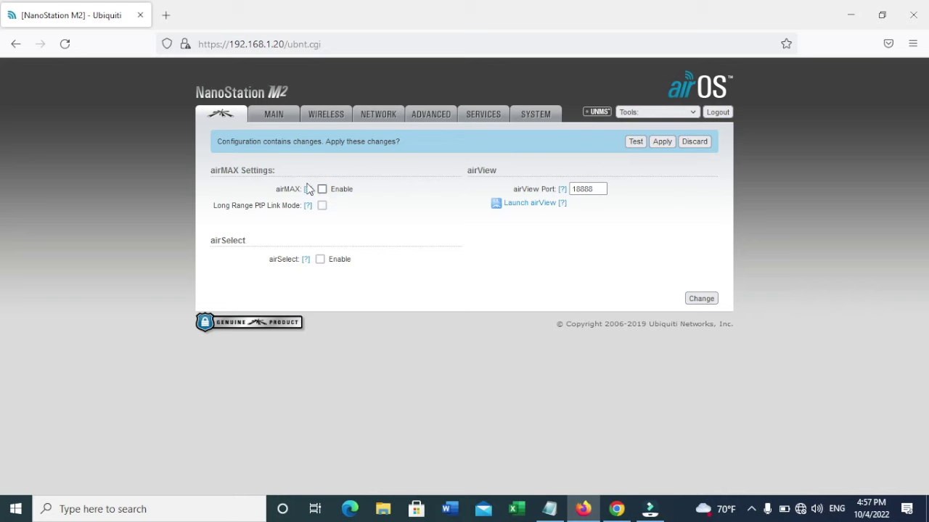
left_click(701, 299)
Step: Apply all pending configuration changes from the 'Configuration contains changes' bar
left_click(665, 148)
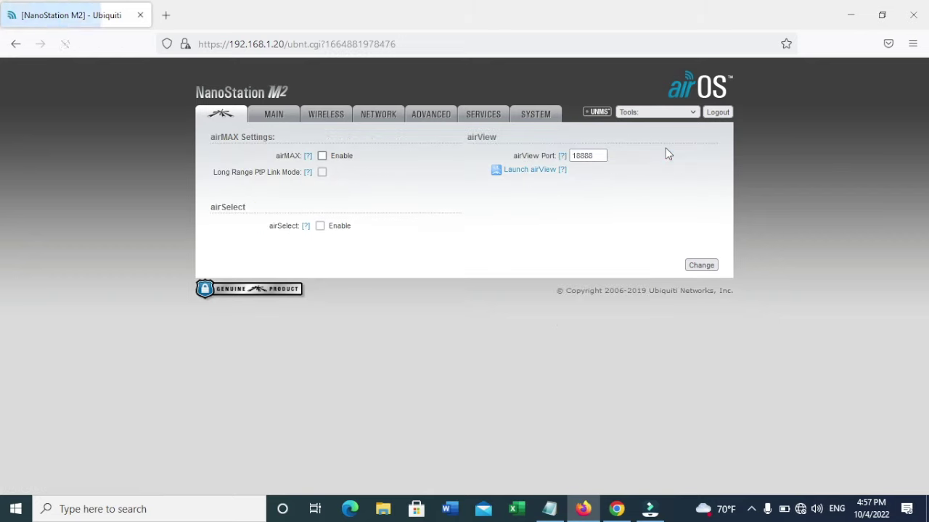